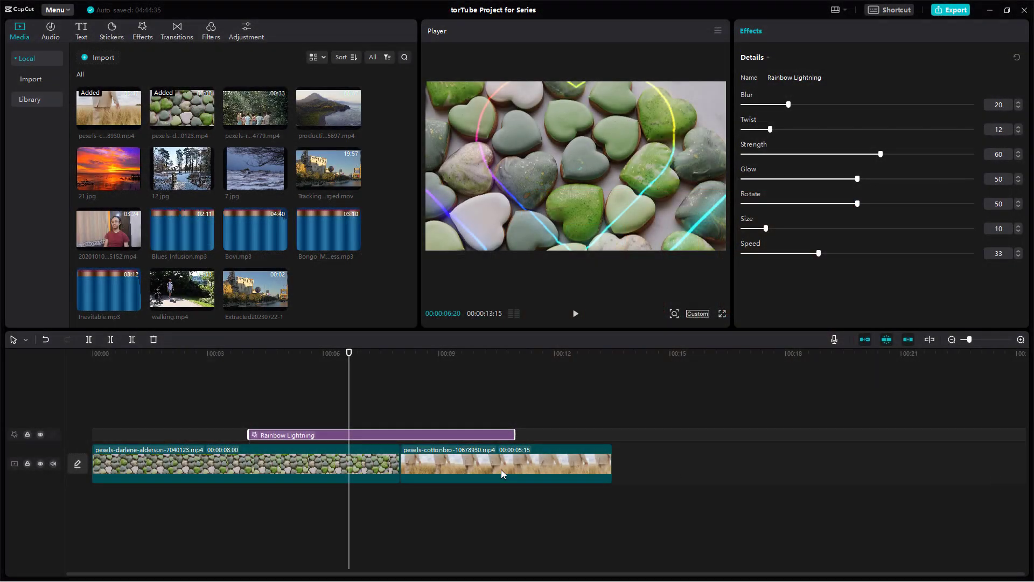
Move the wheat-field clip to the main track's start and shift Rainbow Lightning to begin near 00:02.
left_click(315, 356)
left_click(524, 356)
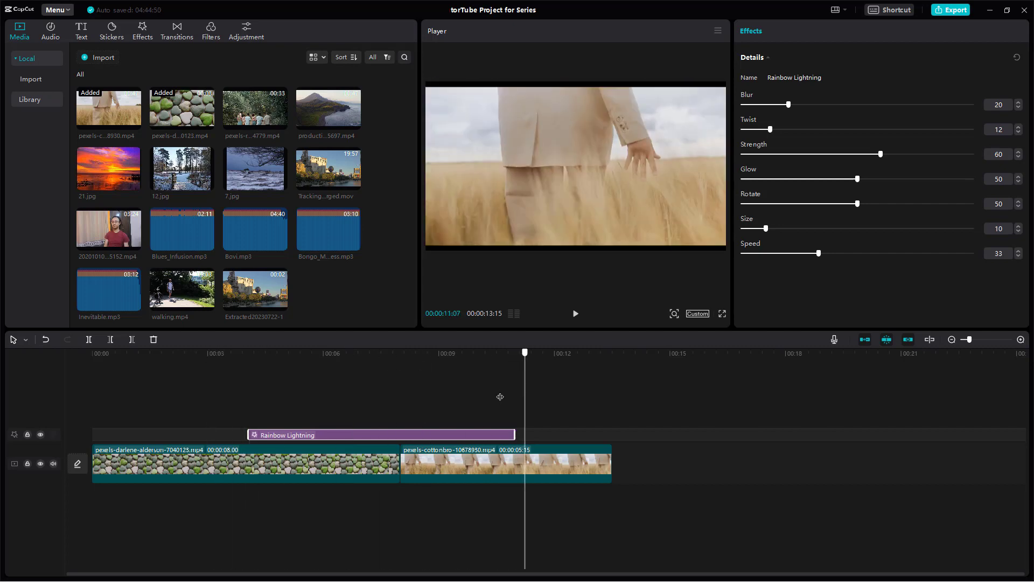
left_click(279, 356)
mouse_move(313, 435)
left_mouse_down()
mouse_move(365, 428)
mouse_move(515, 465)
left_mouse_up()
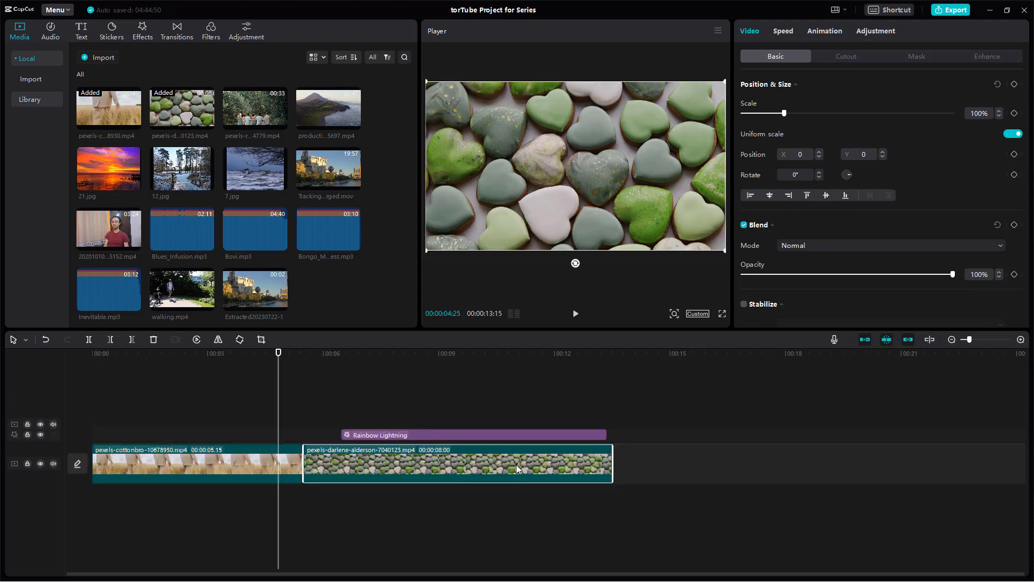
left_click_drag(451, 437, 283, 439)
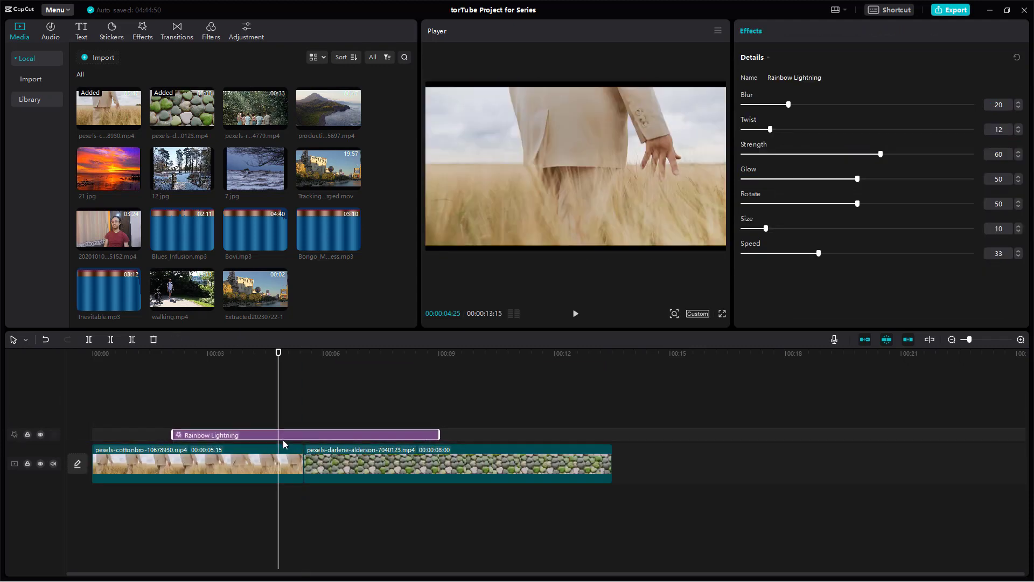
left_click(338, 398)
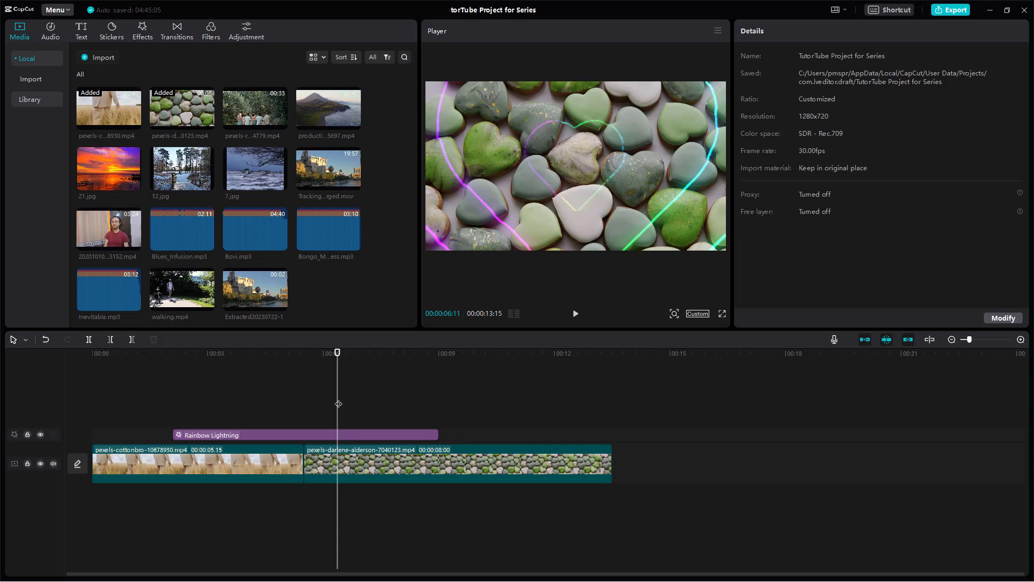
Marquee-select the wheat-field clip, the heart-stones clip and the Rainbow Lightning effect bar.
left_click_drag(264, 435, 386, 520)
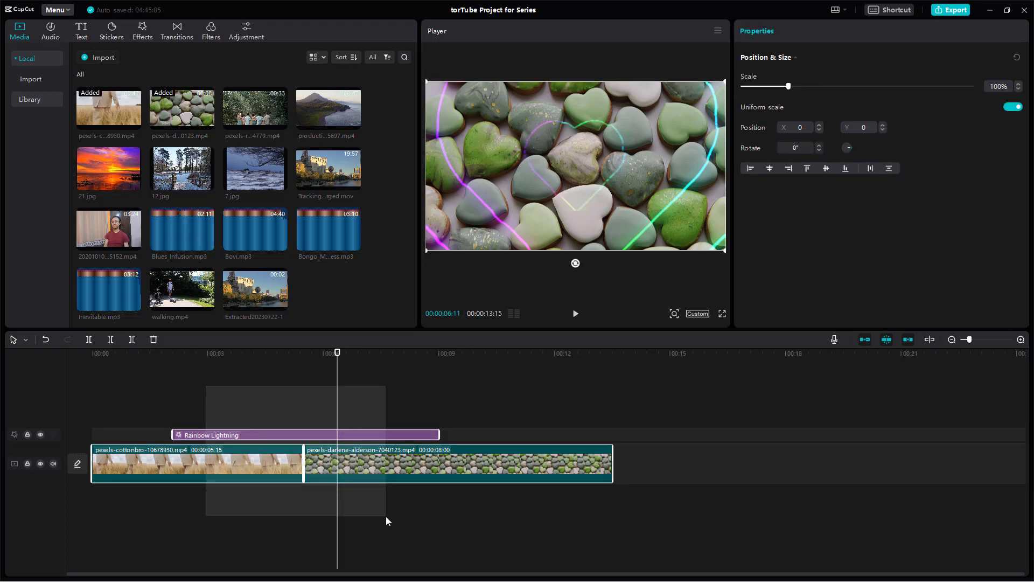
Group the two clips and Rainbow Lightning into Combo A, dismissing the grouping tip.
right_click(337, 454)
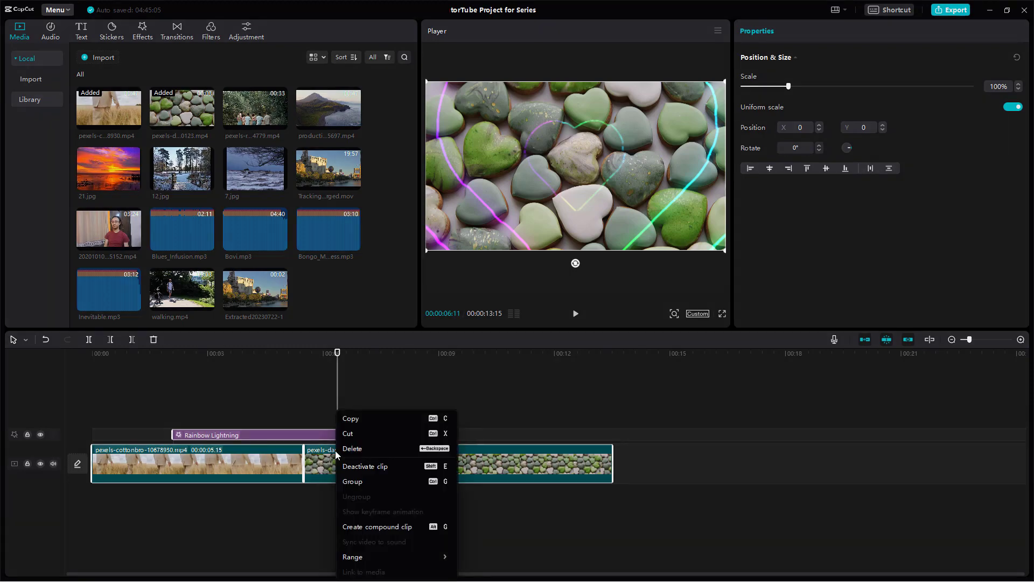
left_click(349, 482)
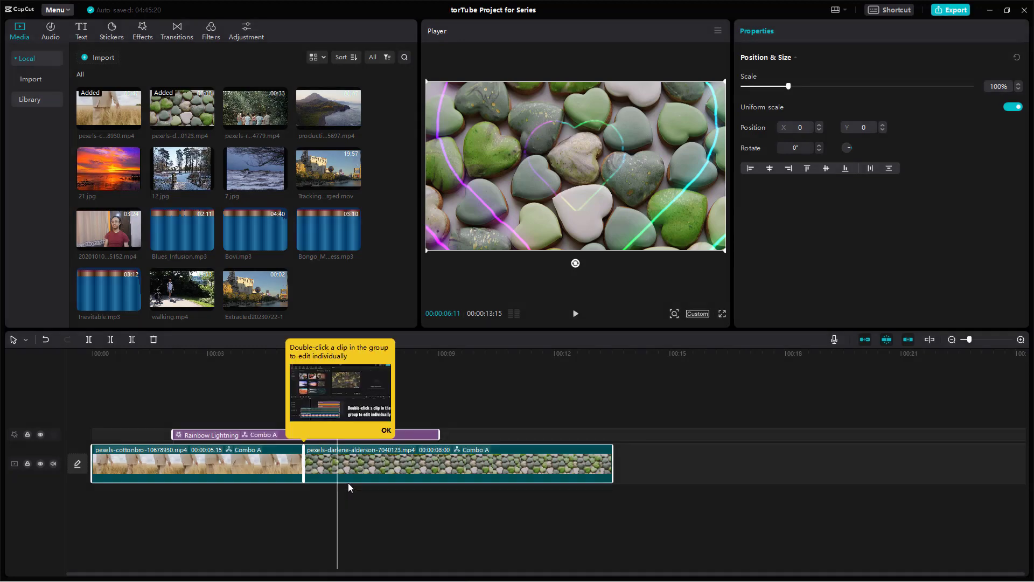
left_click(386, 430)
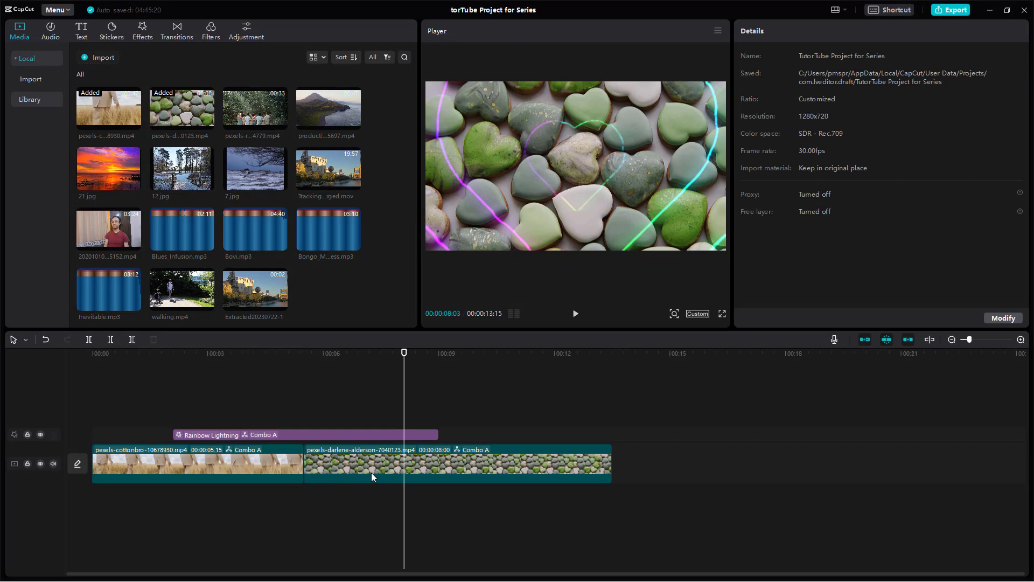
Try moving Combo A to an upper track, undo it, then reselect and slide the group.
left_click_drag(371, 472, 469, 428)
key("ctrl+z")
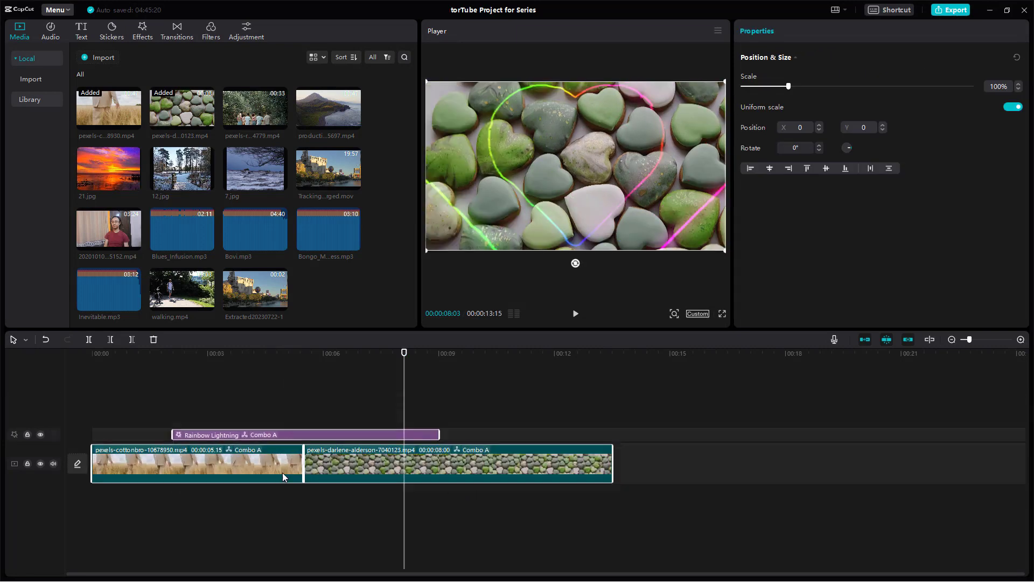
left_click(583, 403)
left_click(472, 472)
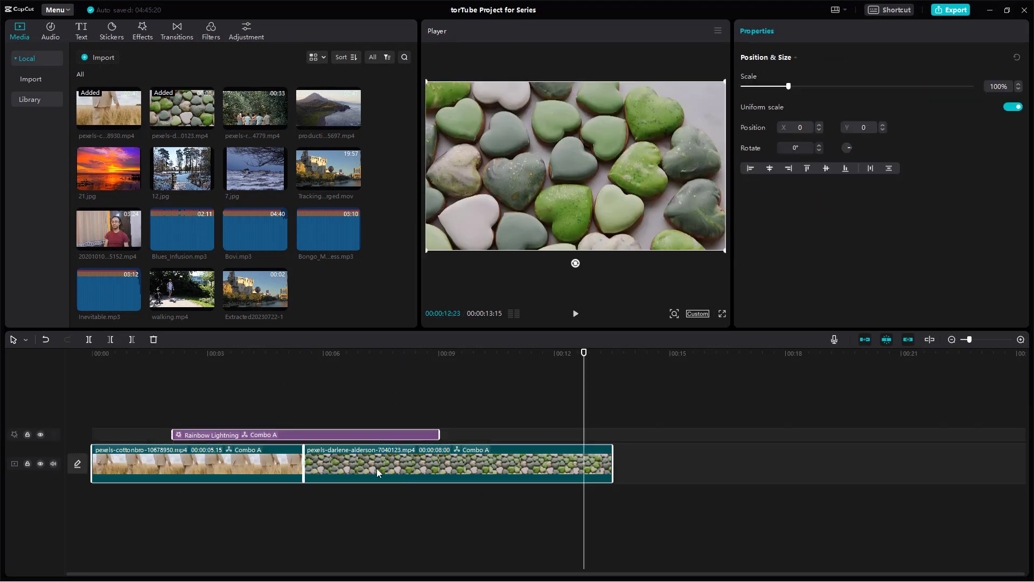
left_click_drag(380, 466, 566, 465)
Add the forest-path clip to the main track and lift Combo A onto a track above it.
left_click_drag(245, 101, 641, 466)
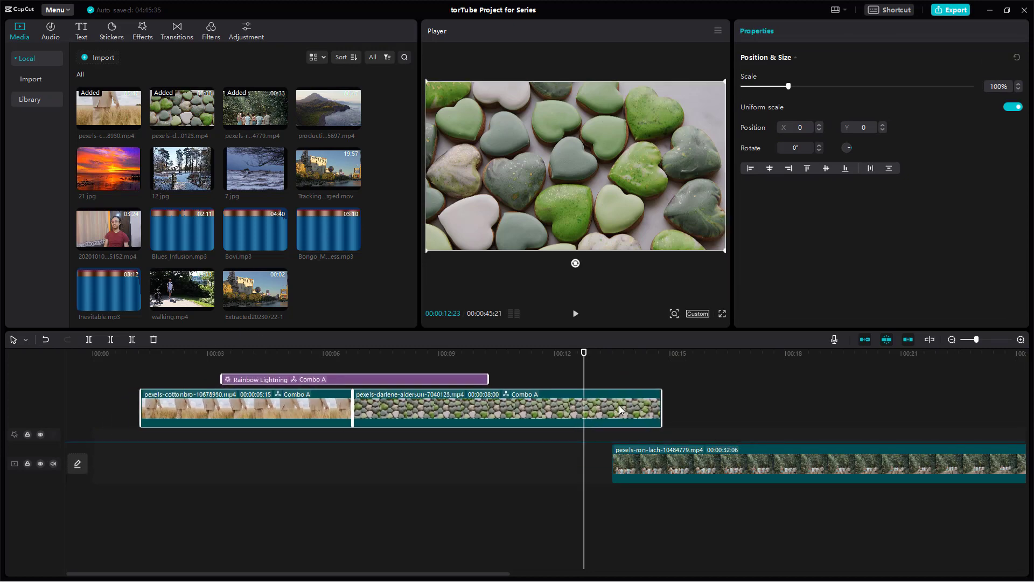
left_click_drag(575, 461, 635, 421)
left_click_drag(543, 424, 595, 426)
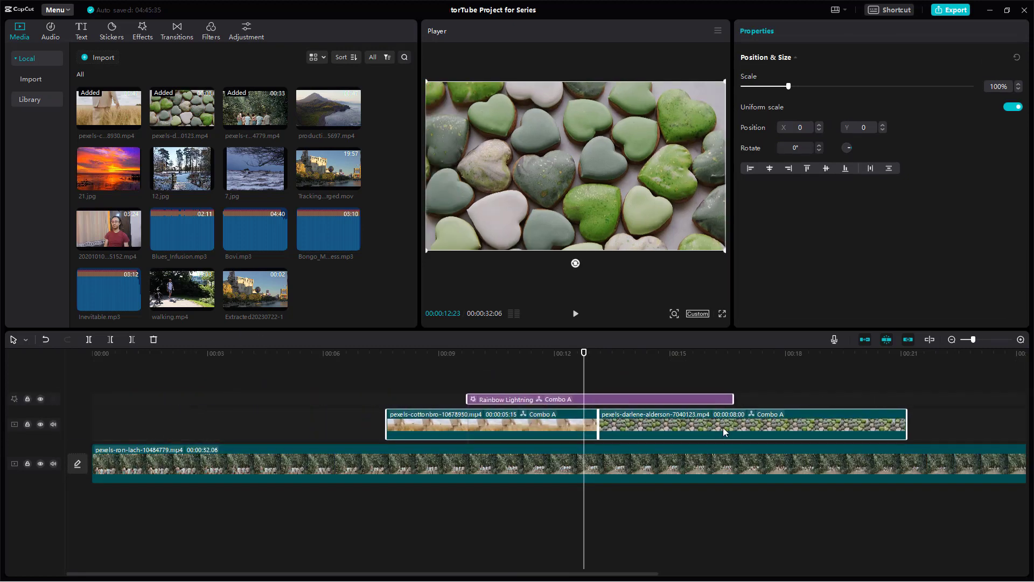
left_click_drag(320, 426, 313, 426)
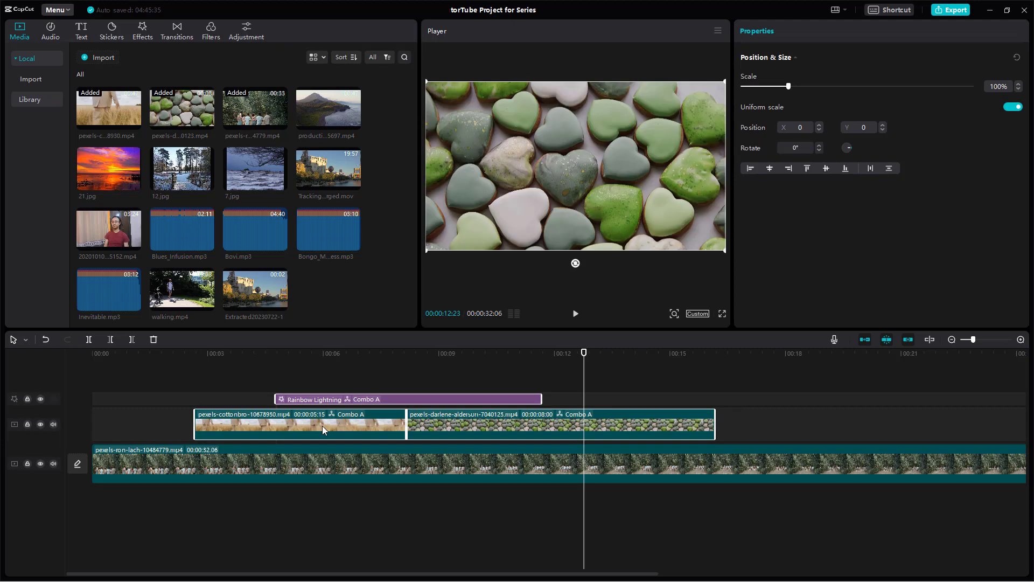
Ungroup Combo A and deselect everything by clicking the empty timeline.
right_click(322, 426)
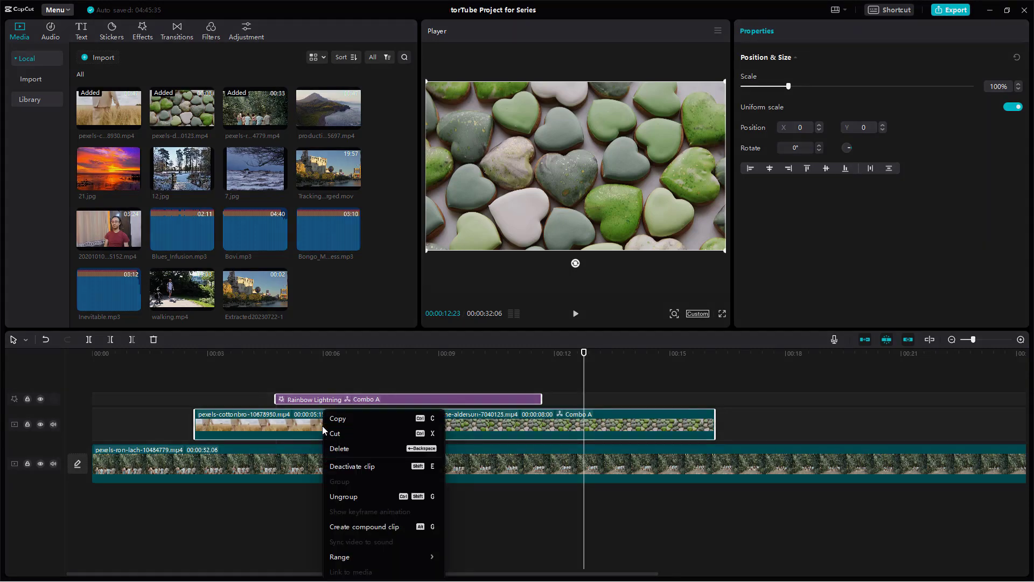
left_click(378, 495)
left_click(749, 421)
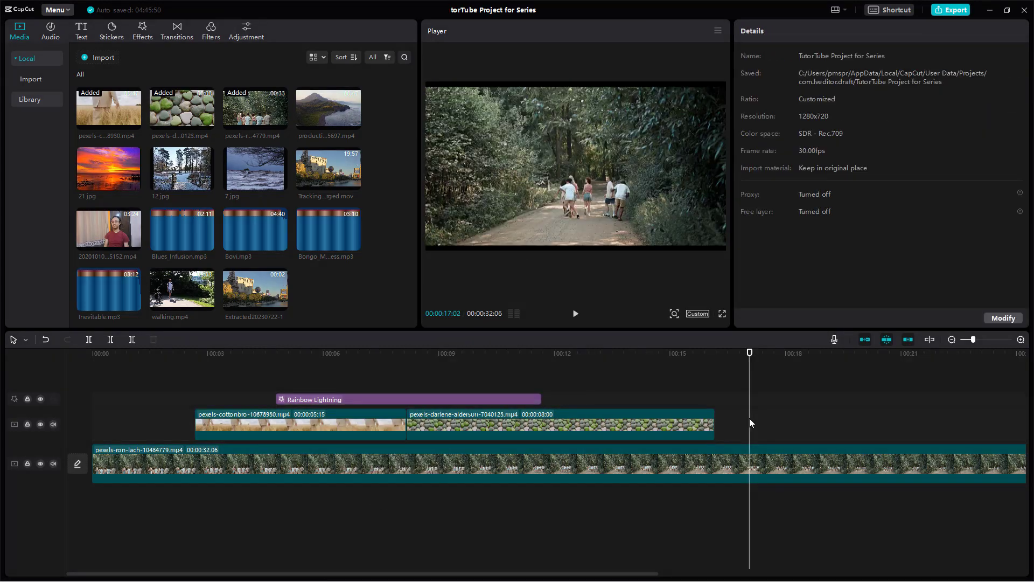